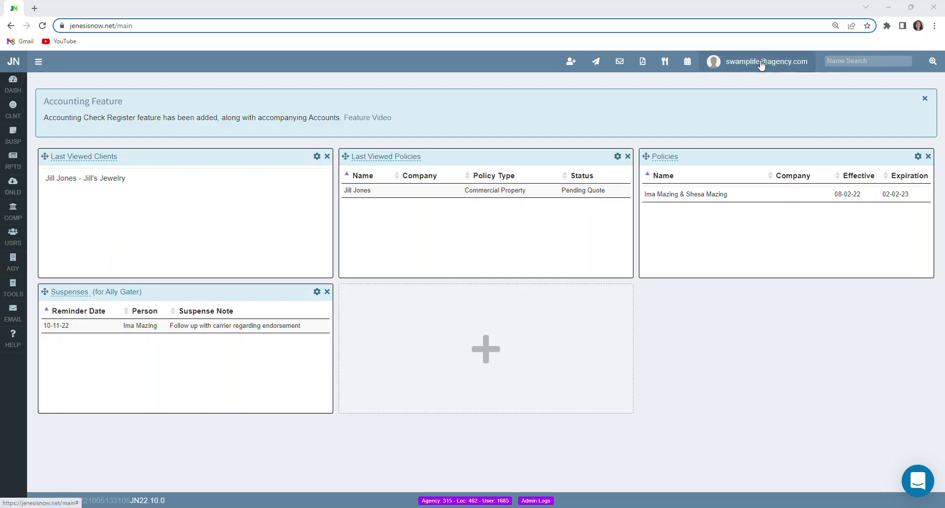
# Open the signed-in user's Profile page from the account menu under their email in the top bar.
pyautogui.click(761, 63)
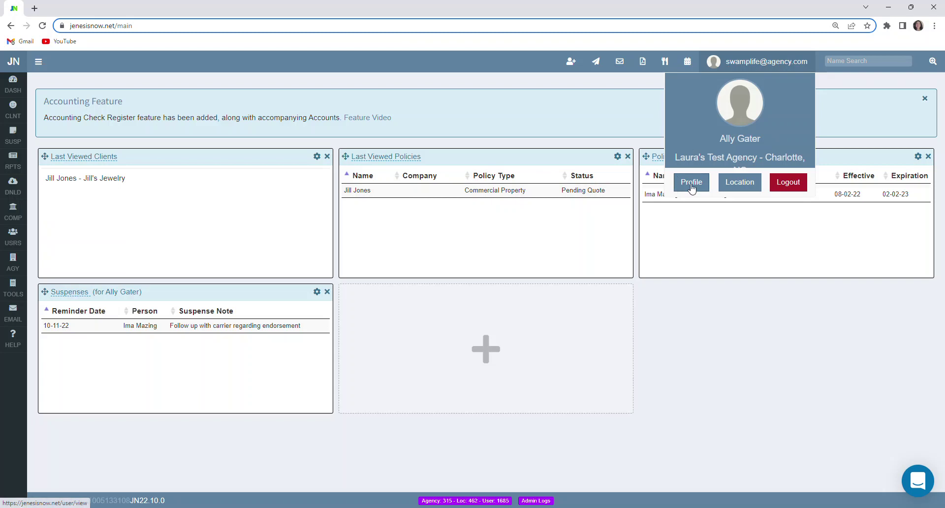
pyautogui.click(691, 182)
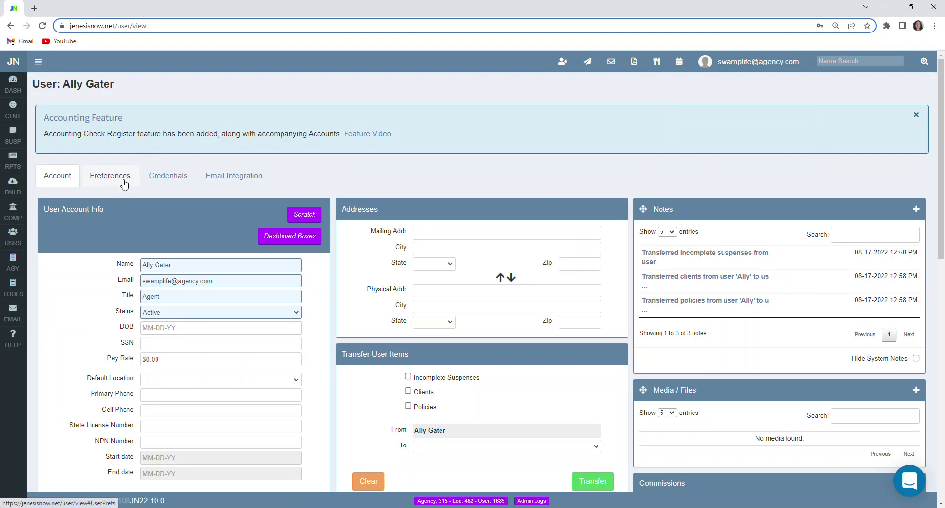
pyautogui.moveTo(10, 236)
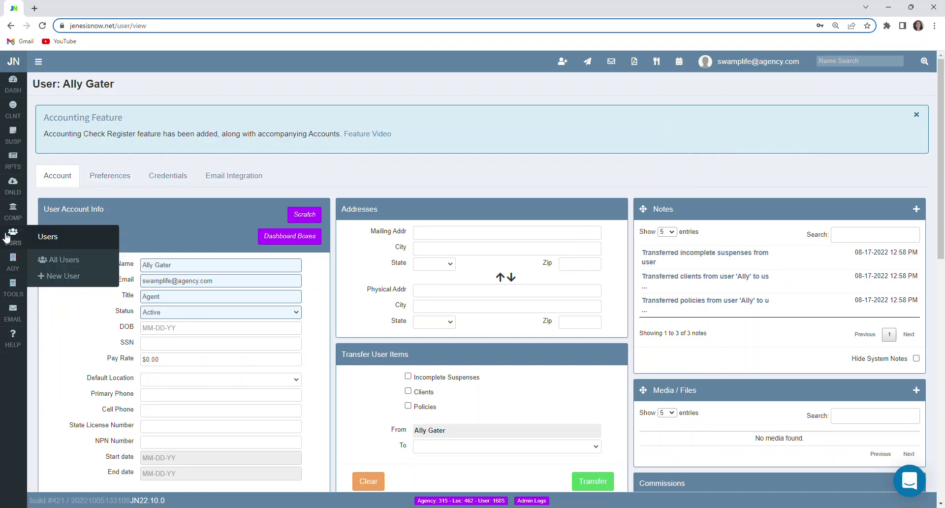
pyautogui.click(64, 264)
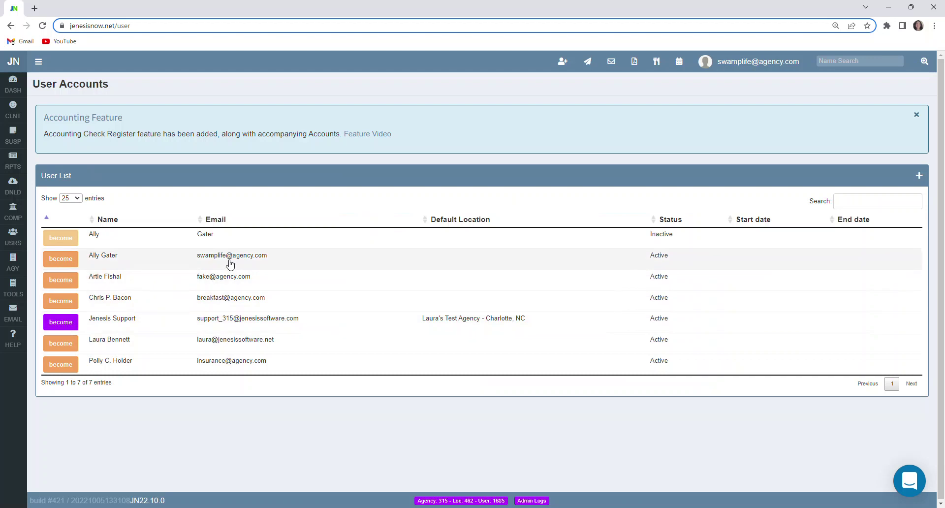
pyautogui.click(229, 262)
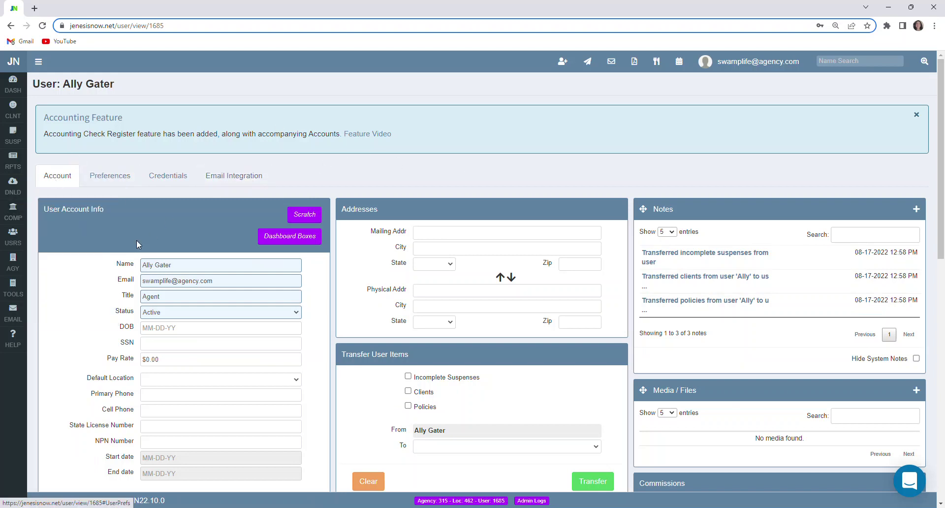
# Scroll the profile down to the empty Media / Files and Commissions sections.
pyautogui.click(177, 284)
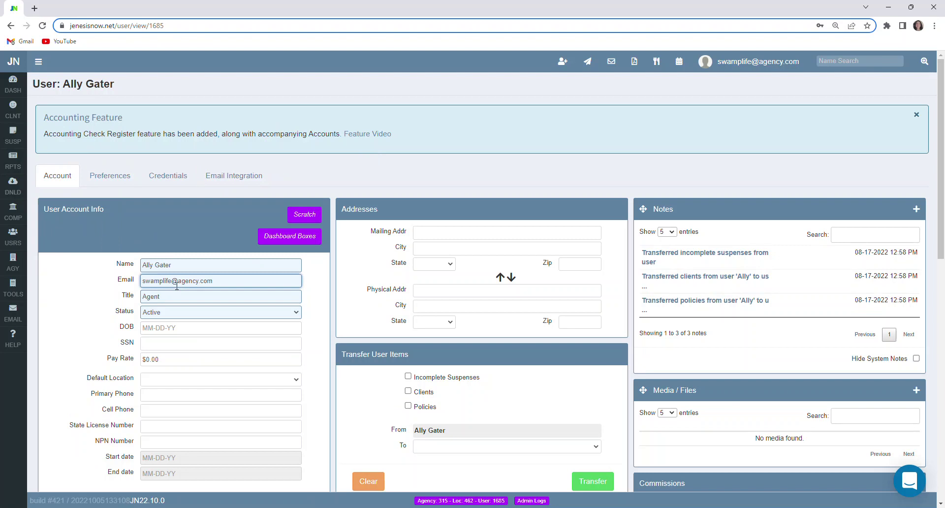
pyautogui.scroll(-2, 176, 286)
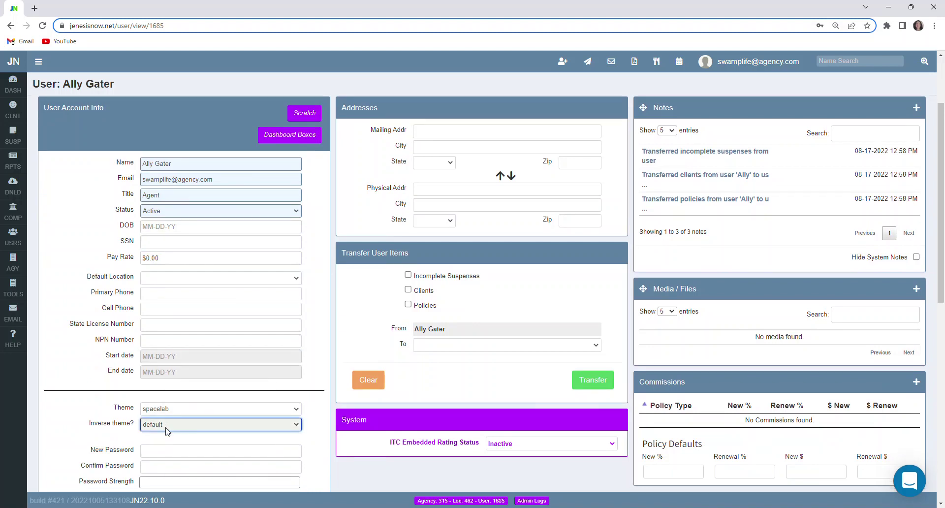
pyautogui.scroll(-2, 168, 428)
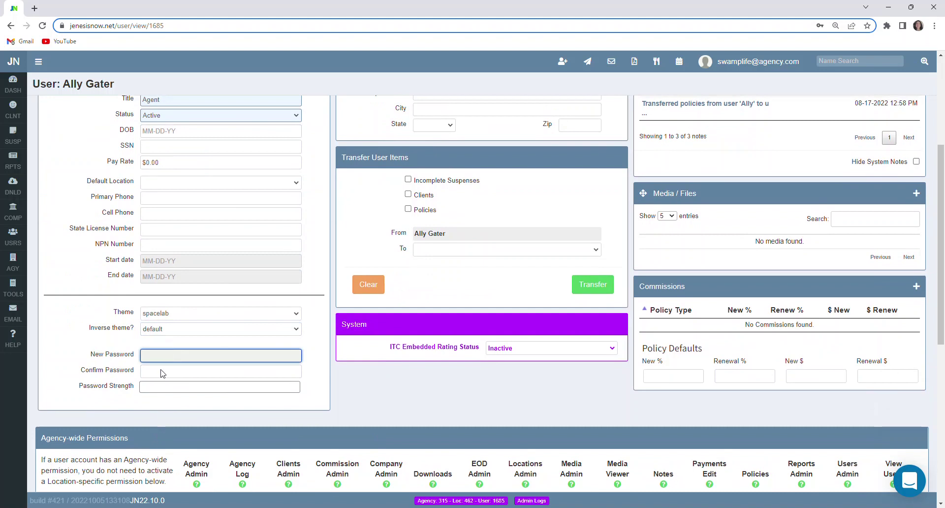
pyautogui.scroll(3, 325, 401)
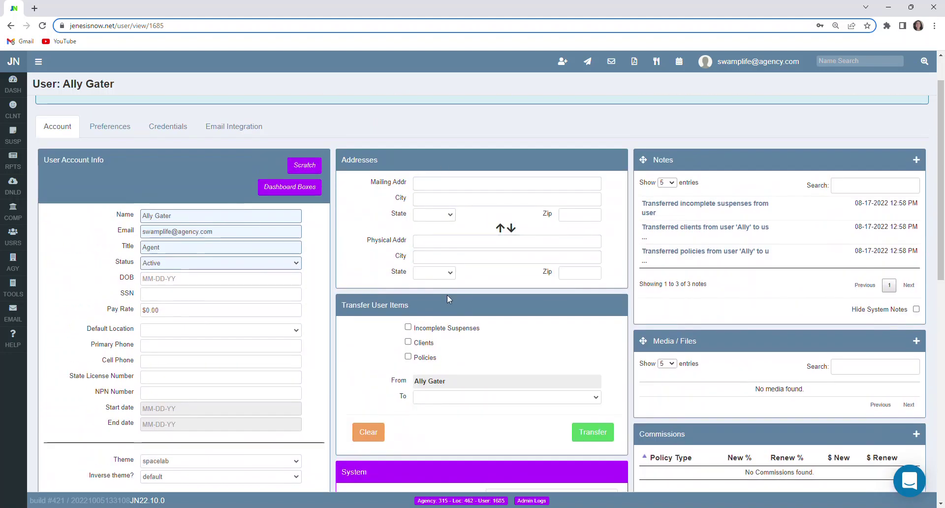
pyautogui.scroll(-1, 447, 297)
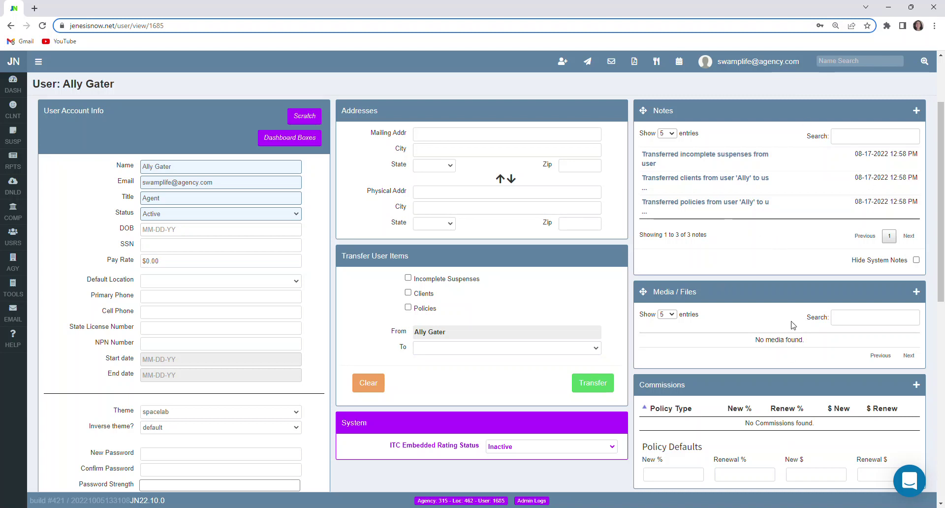
pyautogui.scroll(-1, 766, 325)
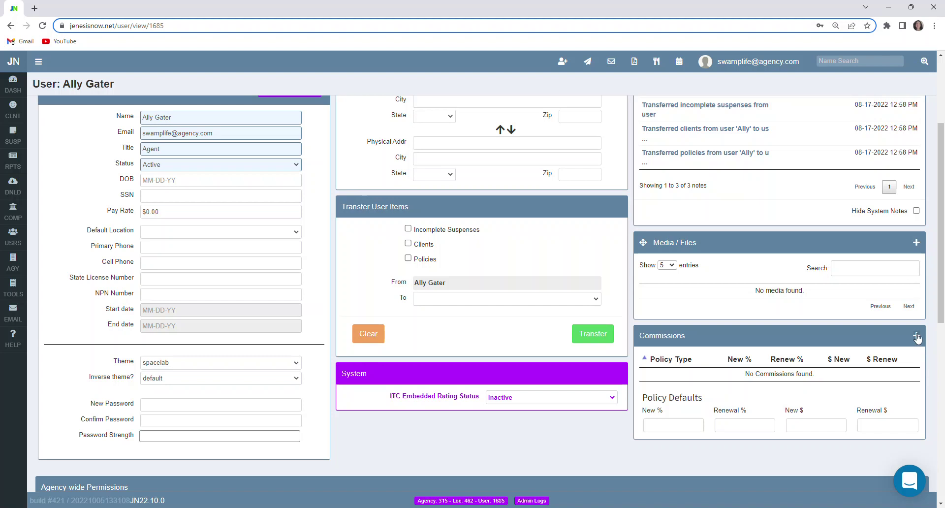
# Start a new commission and look over the Policy Type, New Percentage and Renewal Percentage fields.
pyautogui.click(918, 338)
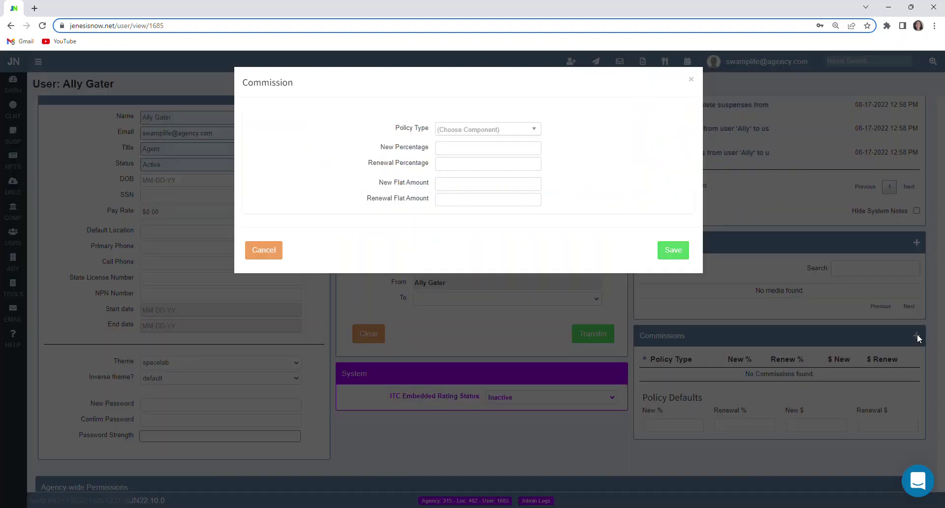
pyautogui.click(465, 132)
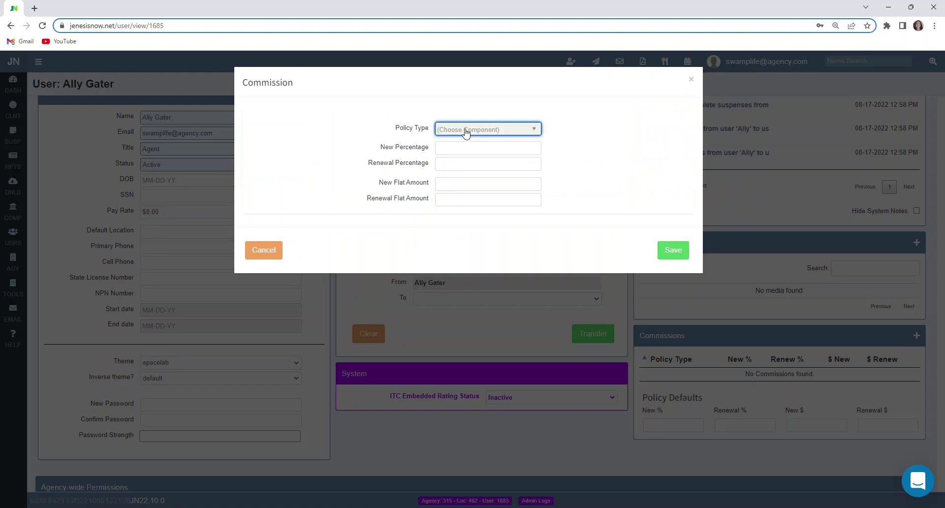
pyautogui.click(466, 132)
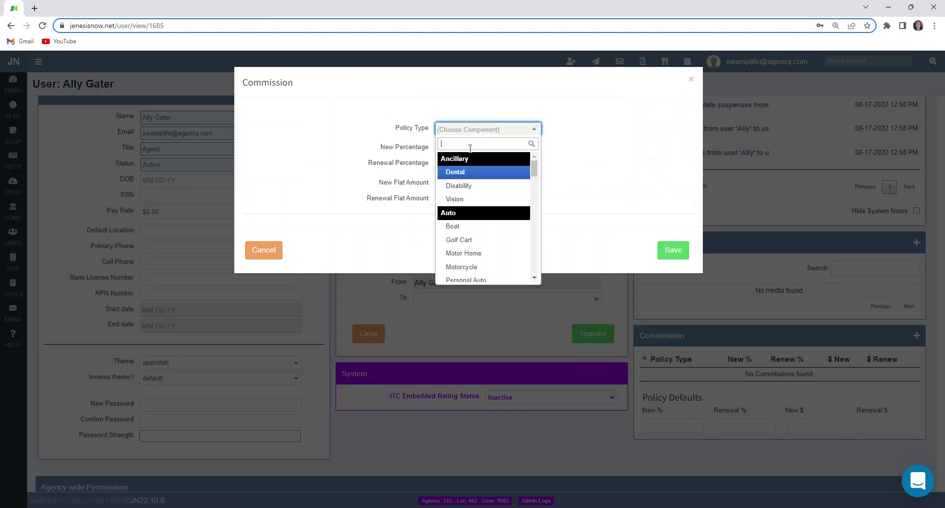
pyautogui.click(597, 161)
pyautogui.click(521, 150)
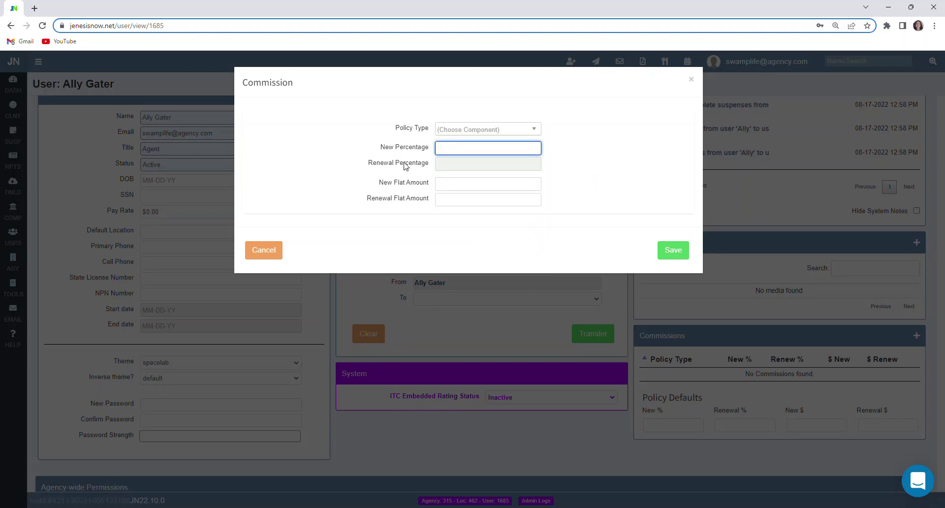
pyautogui.click(403, 164)
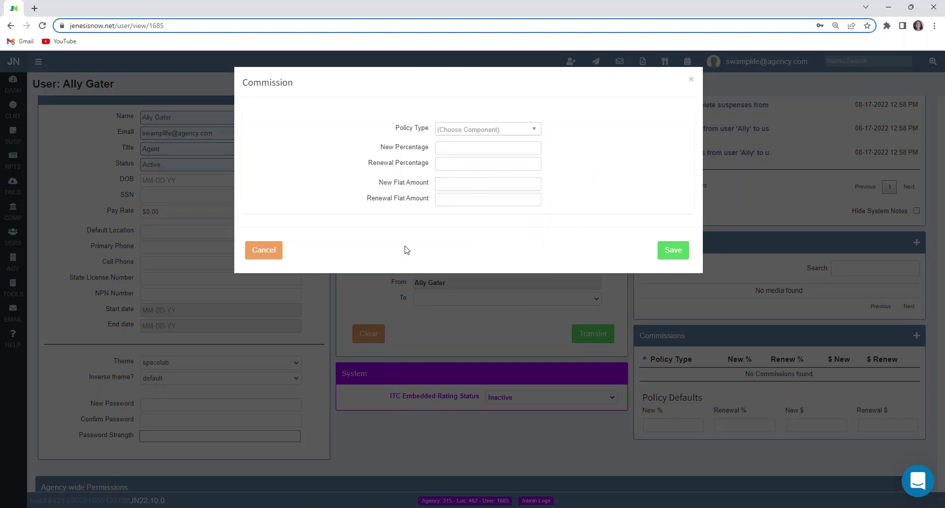
# Cancel the commission form, confirm the discard, and go to the user's Preferences tab.
pyautogui.click(271, 251)
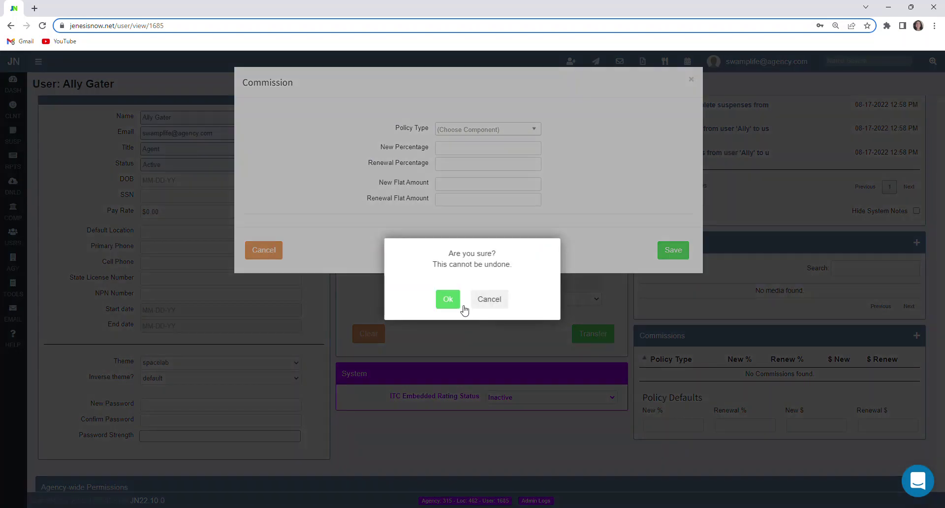
pyautogui.click(450, 300)
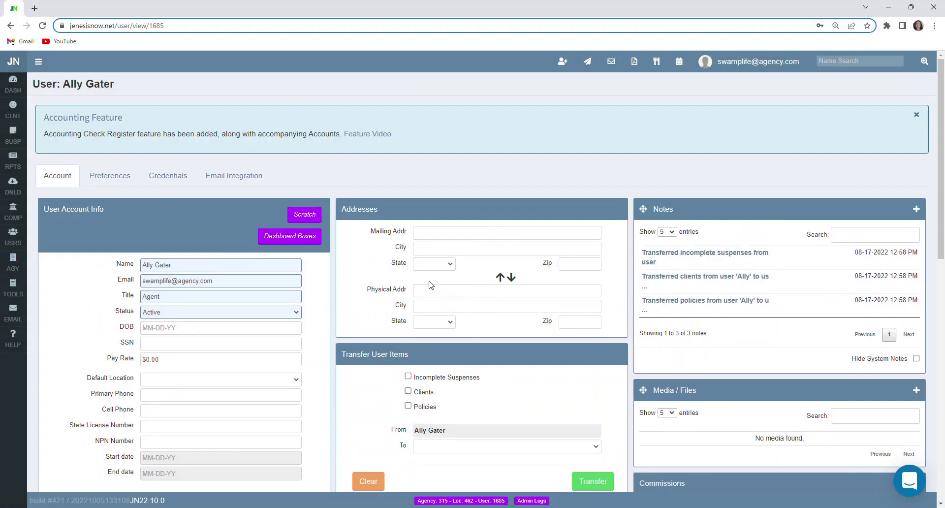
pyautogui.click(120, 176)
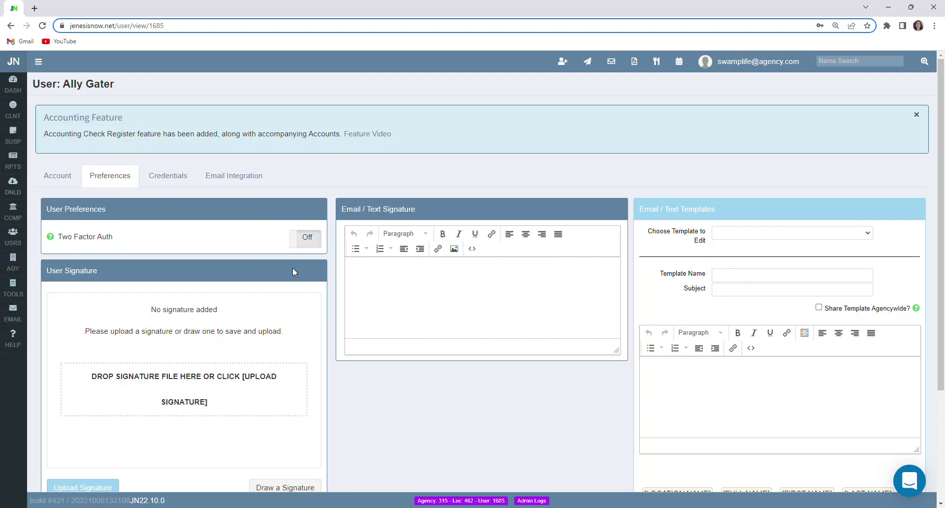
pyautogui.scroll(-1, 305, 319)
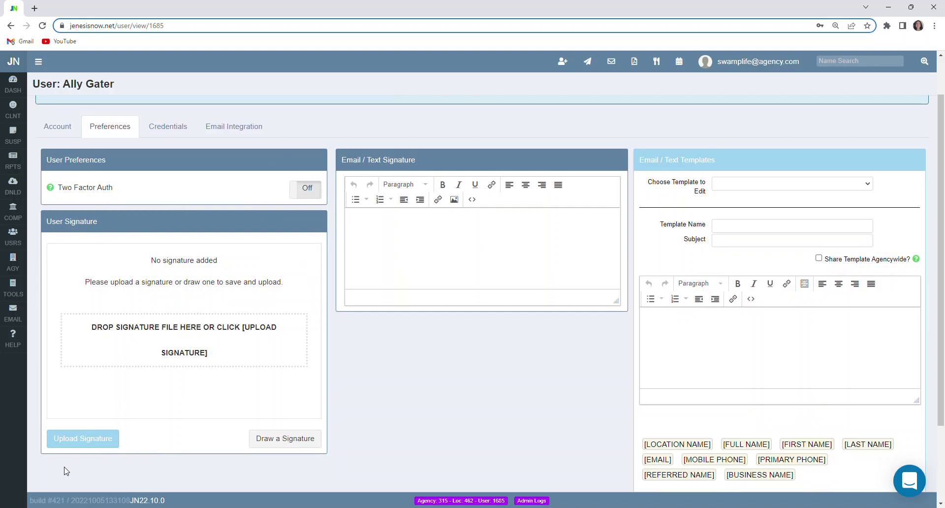
# Draw a handwritten signature on the pad and download it as an image.
pyautogui.click(289, 445)
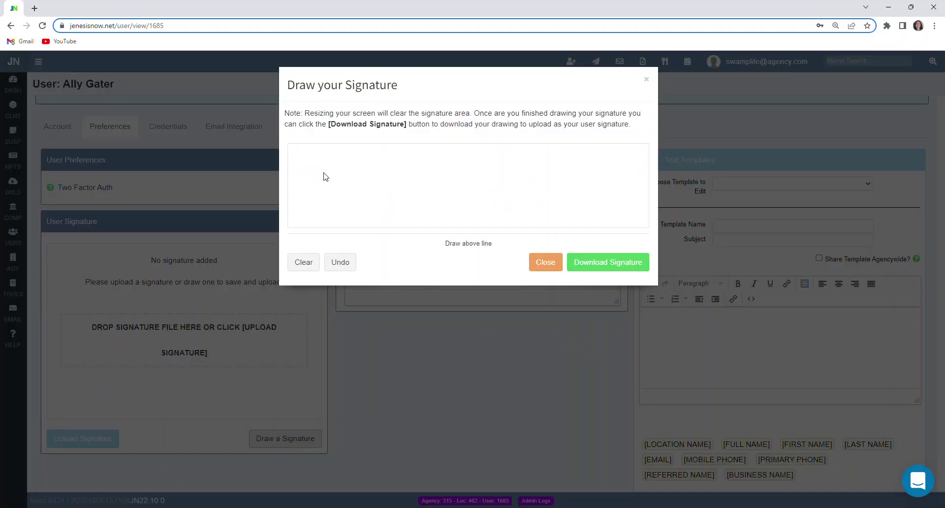
pyautogui.moveTo(323, 180)
pyautogui.mouseDown()
pyautogui.moveTo(324, 159)
pyautogui.moveTo(352, 149)
pyautogui.moveTo(395, 201)
pyautogui.moveTo(401, 239)
pyautogui.moveTo(455, 191)
pyautogui.mouseUp()
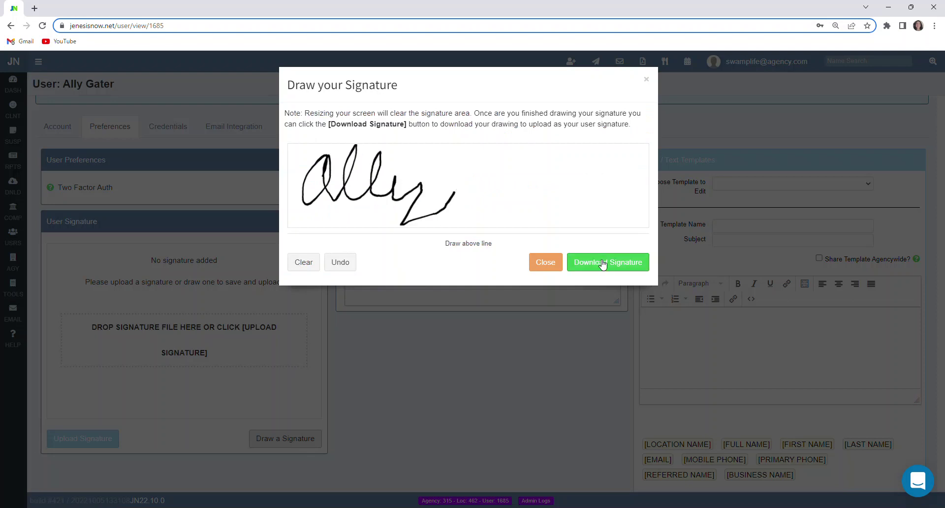
pyautogui.click(601, 264)
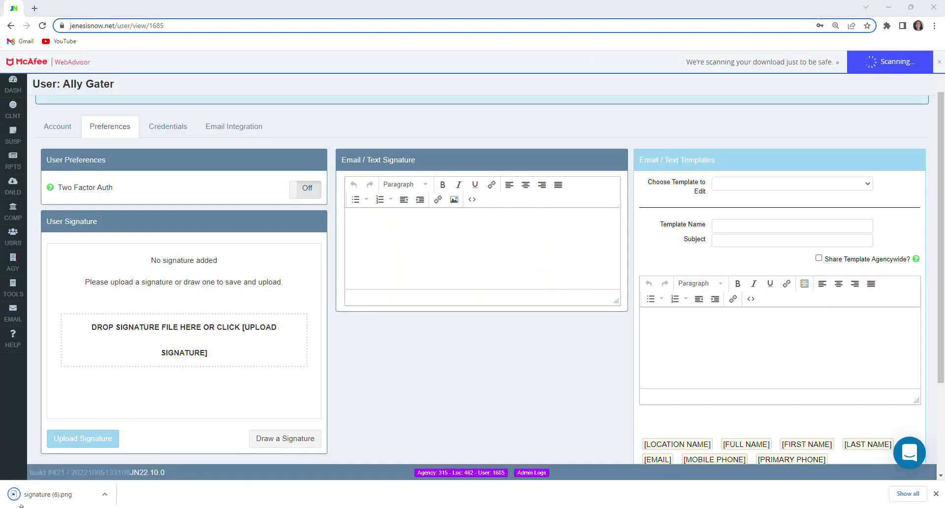
# Upload the saved signature (6) image as the User Signature.
pyautogui.click(83, 443)
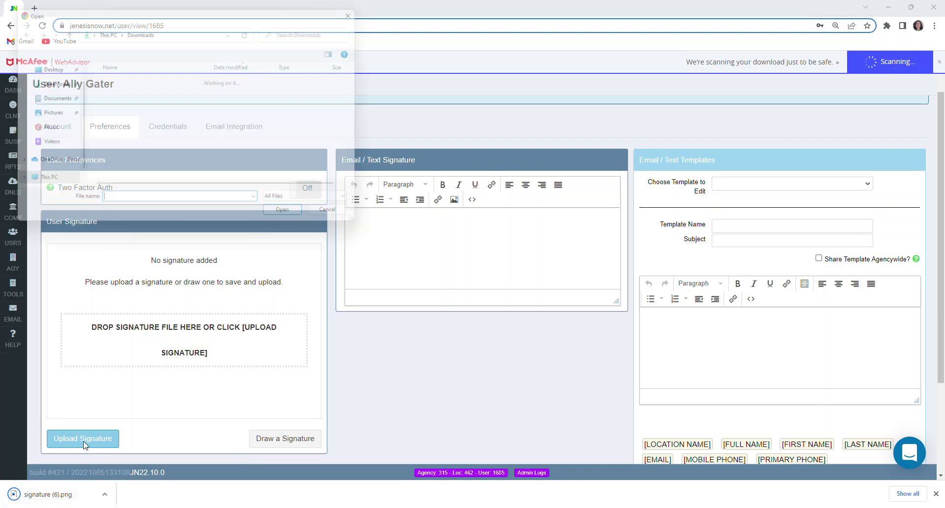
pyautogui.click(129, 93)
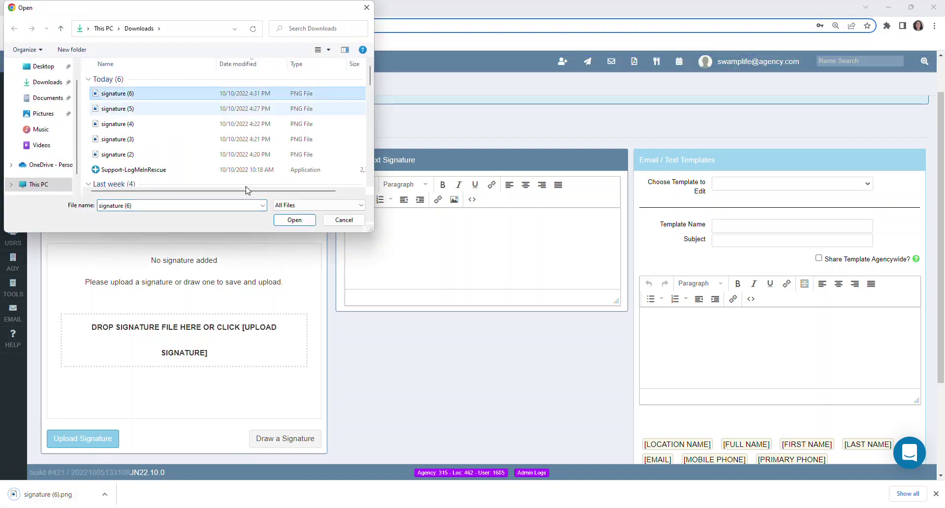
pyautogui.click(298, 220)
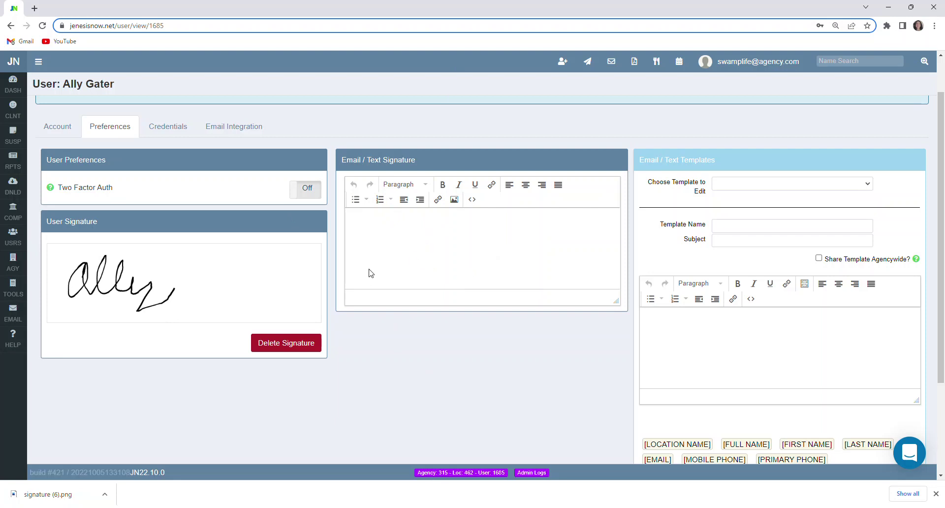
pyautogui.scroll(-1, 732, 268)
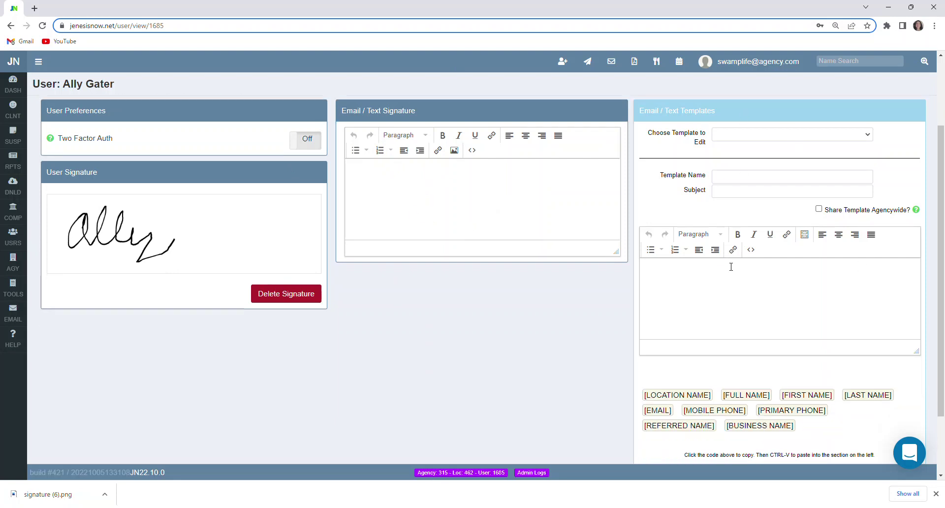
pyautogui.click(714, 135)
pyautogui.click(734, 122)
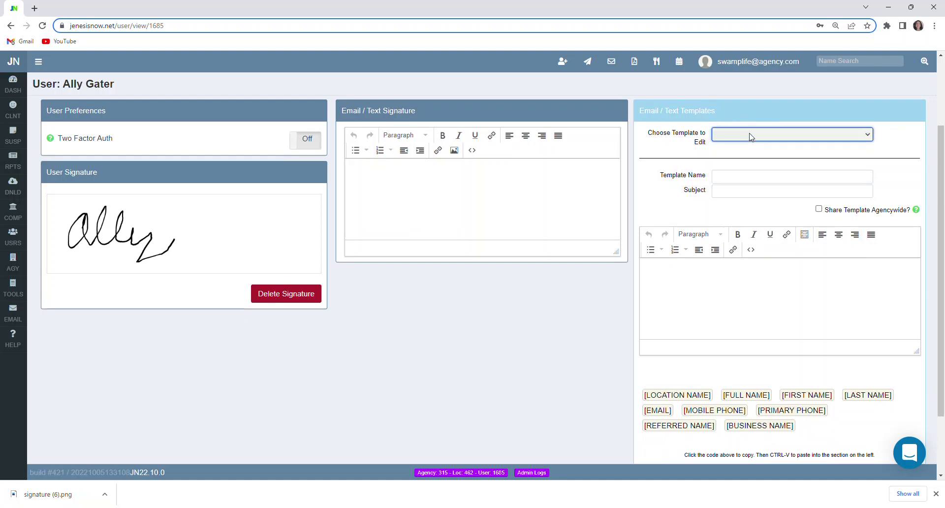
pyautogui.click(749, 136)
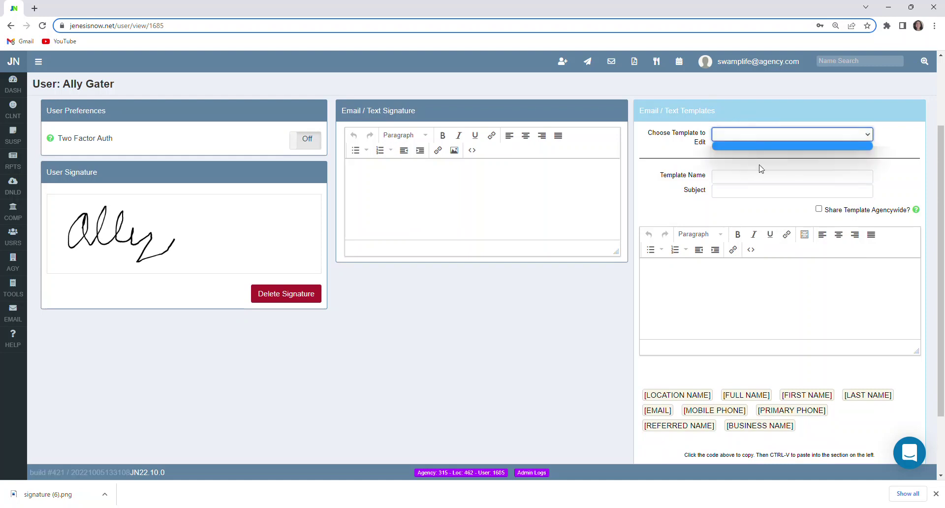
pyautogui.click(730, 174)
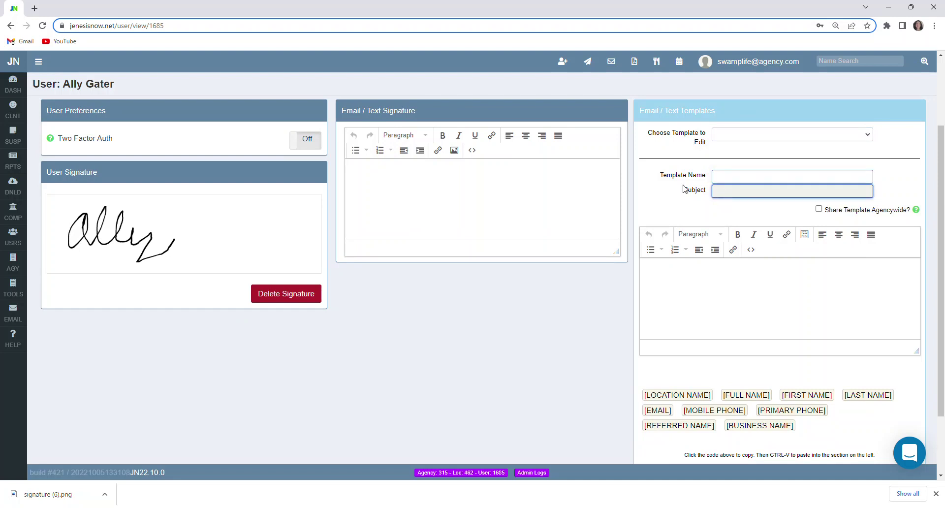
pyautogui.click(717, 191)
pyautogui.hotkey('shift', 'Tab')
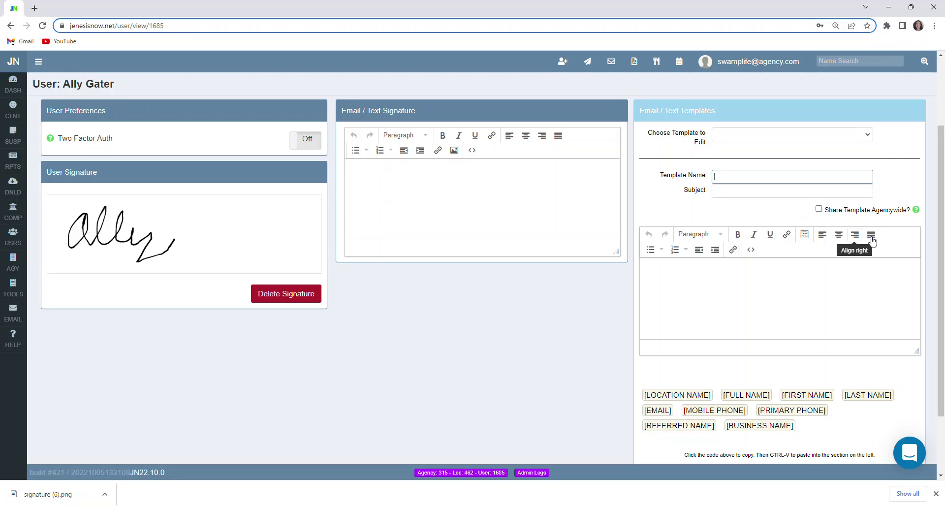
pyautogui.scroll(-1, 848, 335)
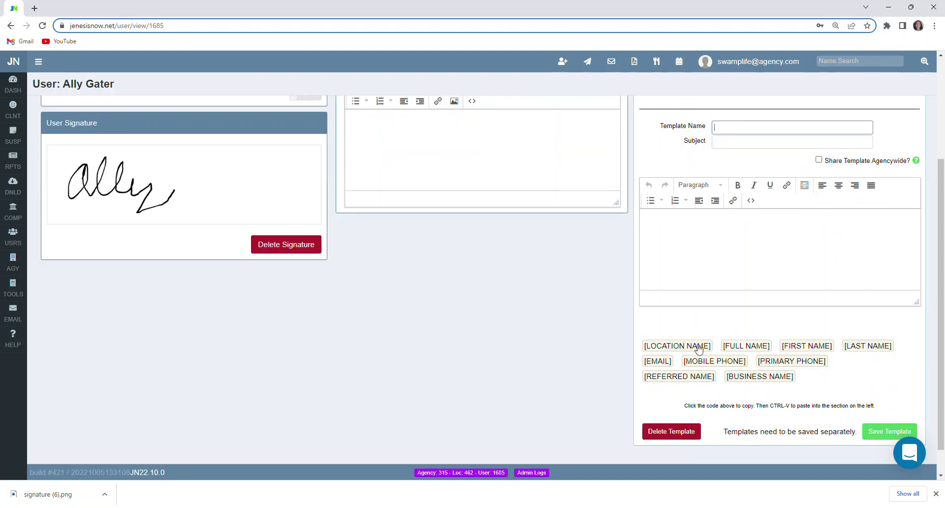
# Copy the [FIRST NAME] tag and paste it into the email template body.
pyautogui.click(800, 349)
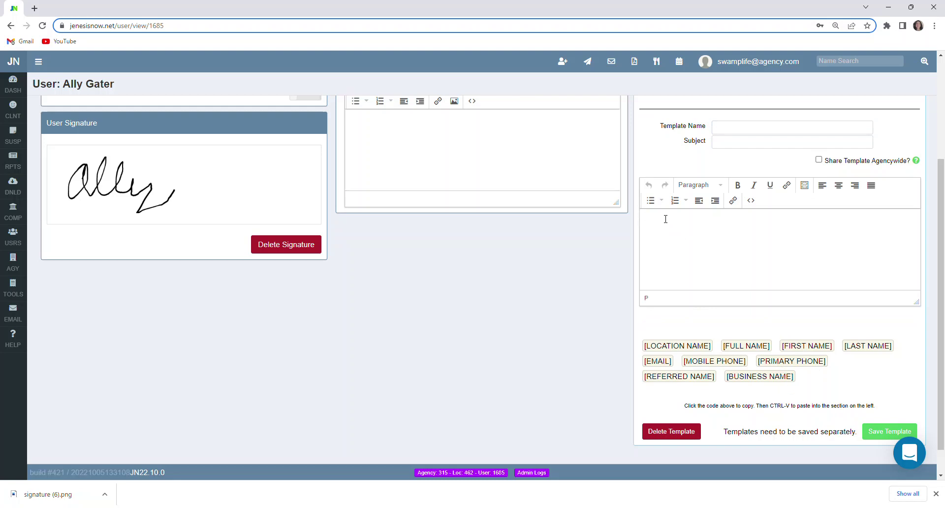
pyautogui.write('[FIRST NAME]')
pyautogui.scroll(-1, 801, 279)
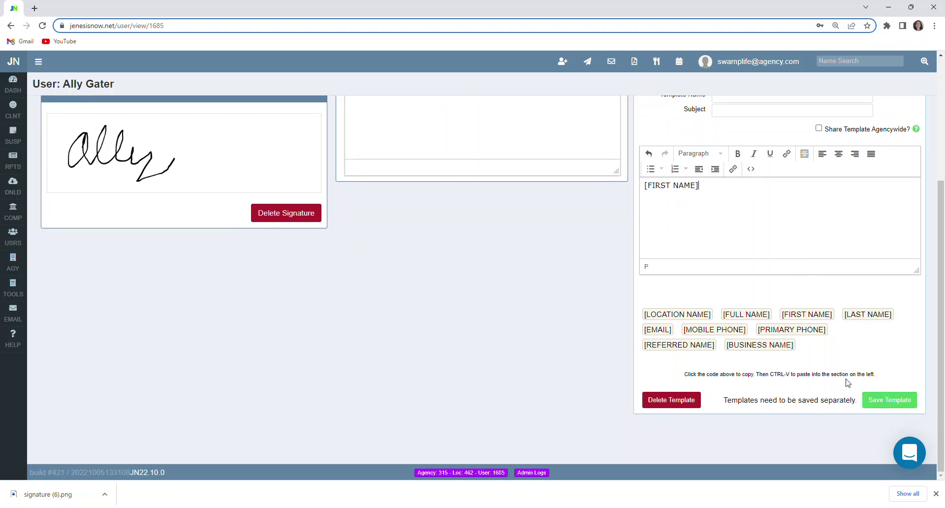
pyautogui.scroll(5, 847, 374)
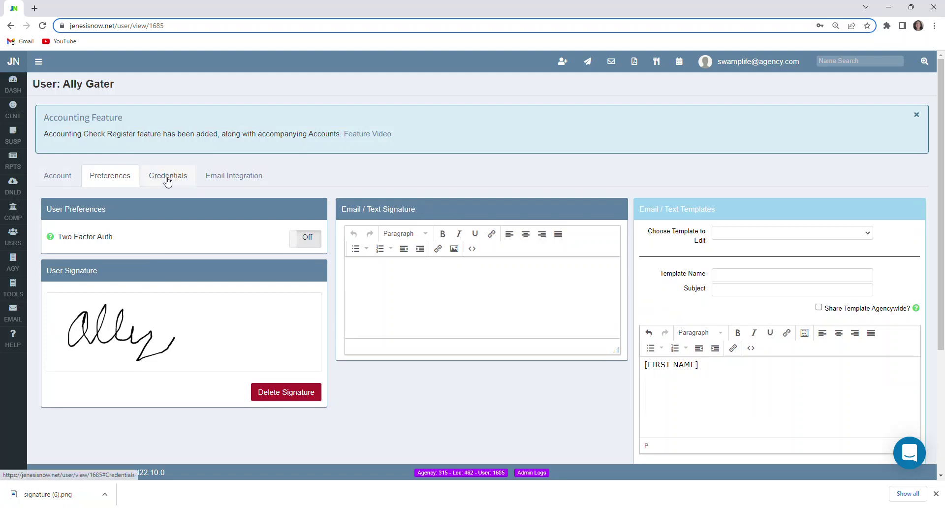
# Show the Credentials tab listing Carrier, WeSignature, IPFS and ITC Embedded Rater.
pyautogui.click(169, 181)
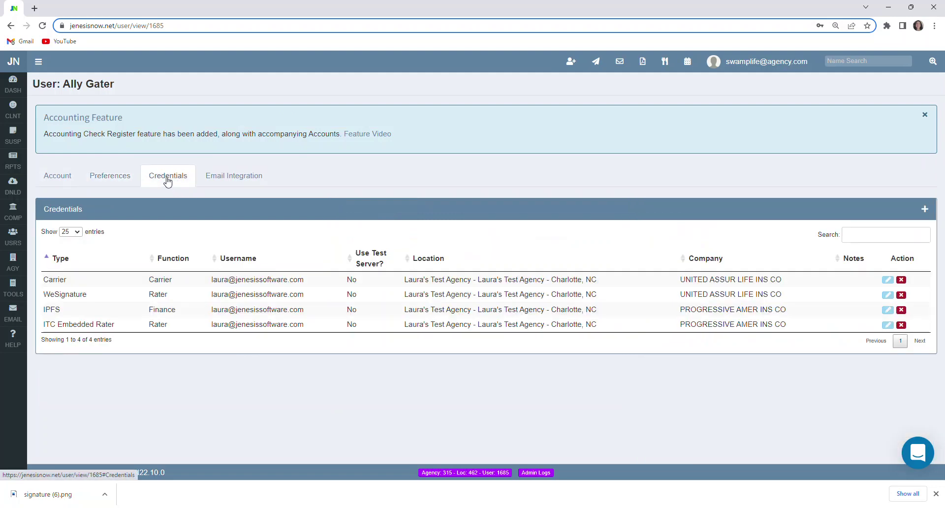